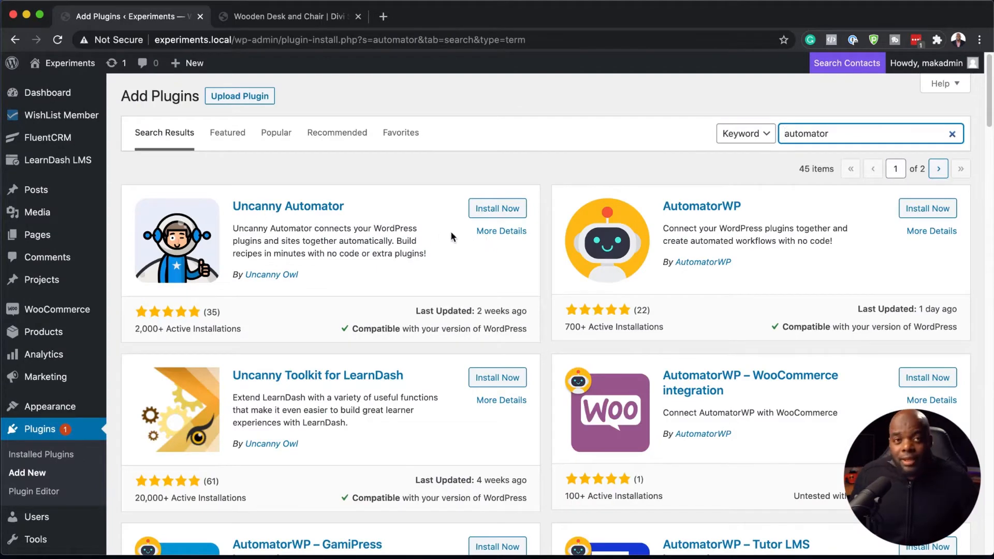
# - Install and activate the Uncanny Automator plugin from the plugin search results
pyautogui.click(474, 213)
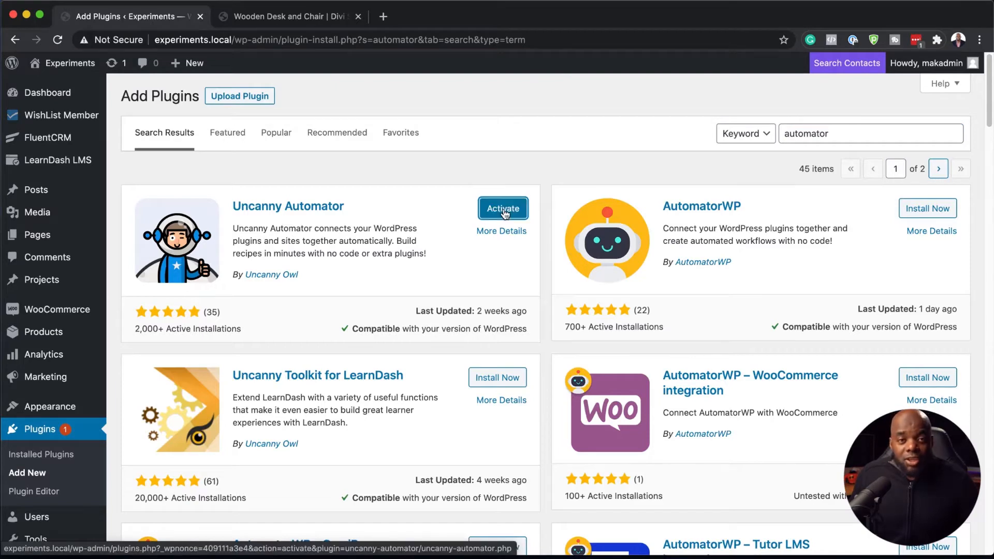
pyautogui.click(505, 212)
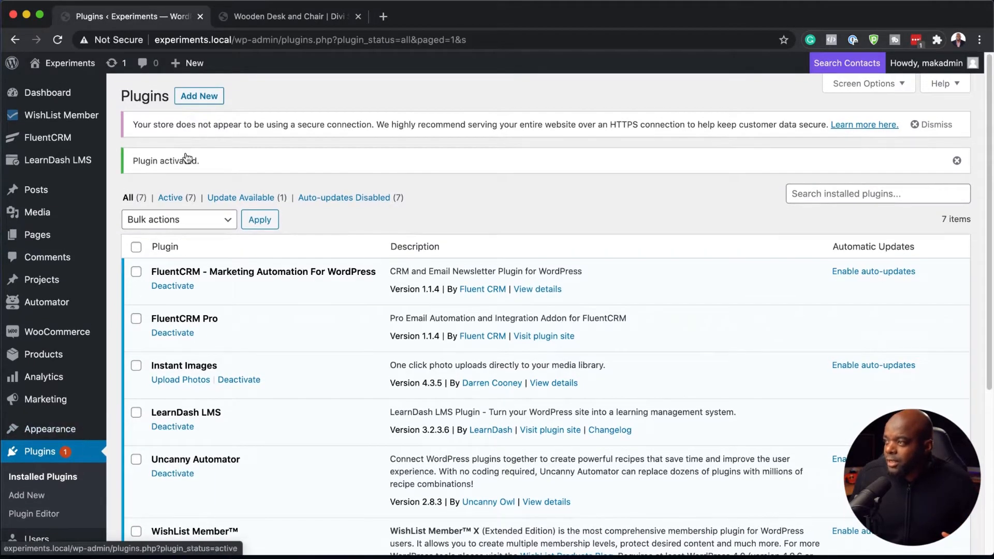
# - Upload uncanny-automator-pro-2-8-0.zip from Downloads as a new plugin, install it and activate it
pyautogui.click(203, 101)
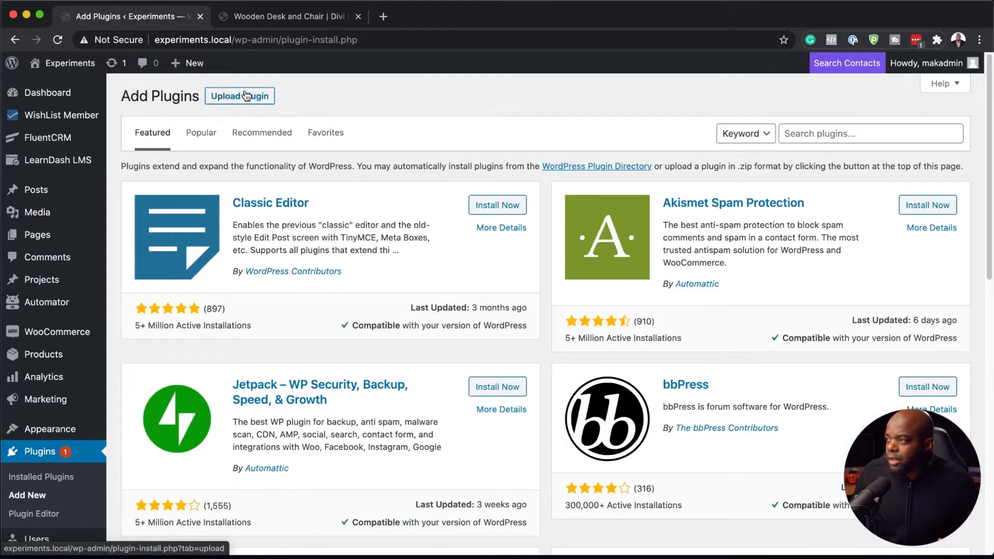
pyautogui.click(247, 97)
pyautogui.click(449, 215)
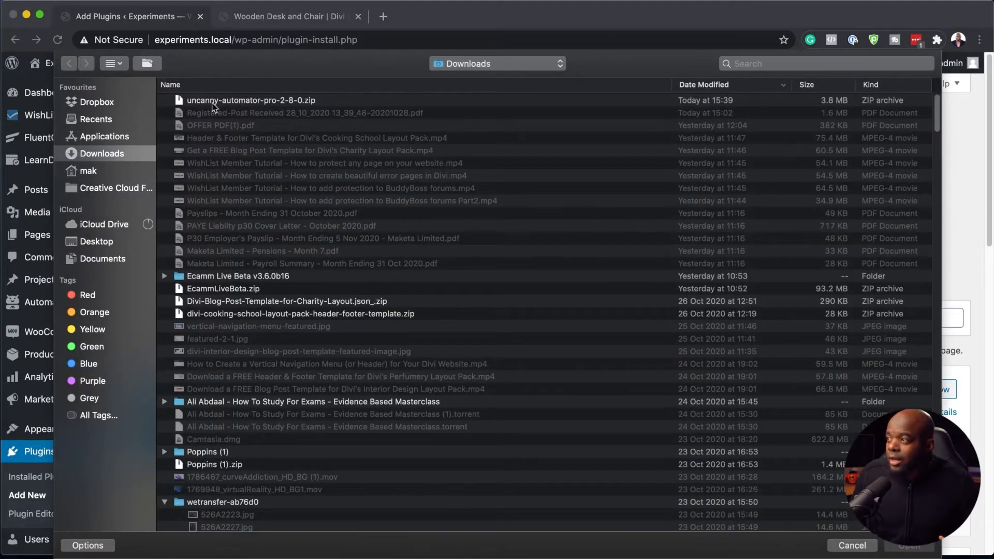
pyautogui.doubleClick(276, 102)
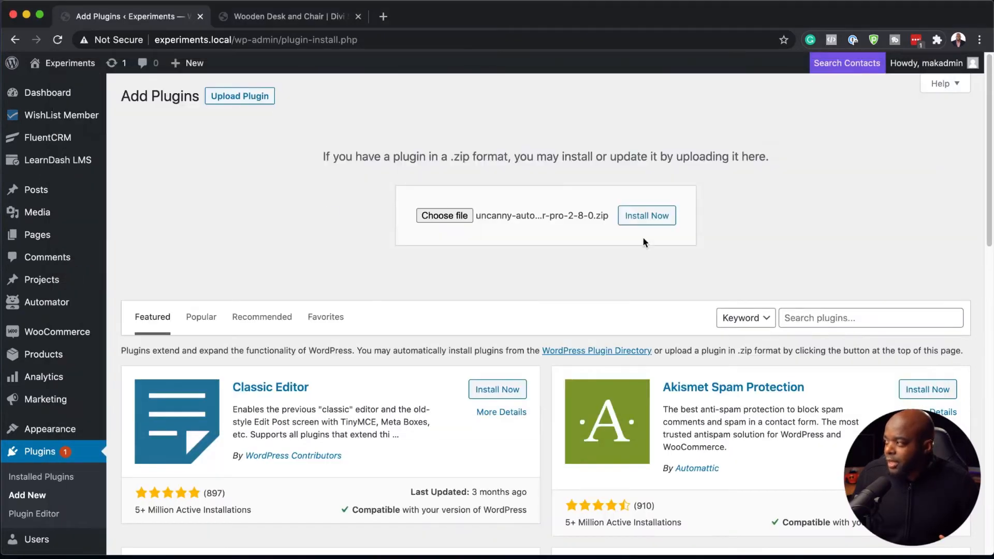
pyautogui.click(632, 222)
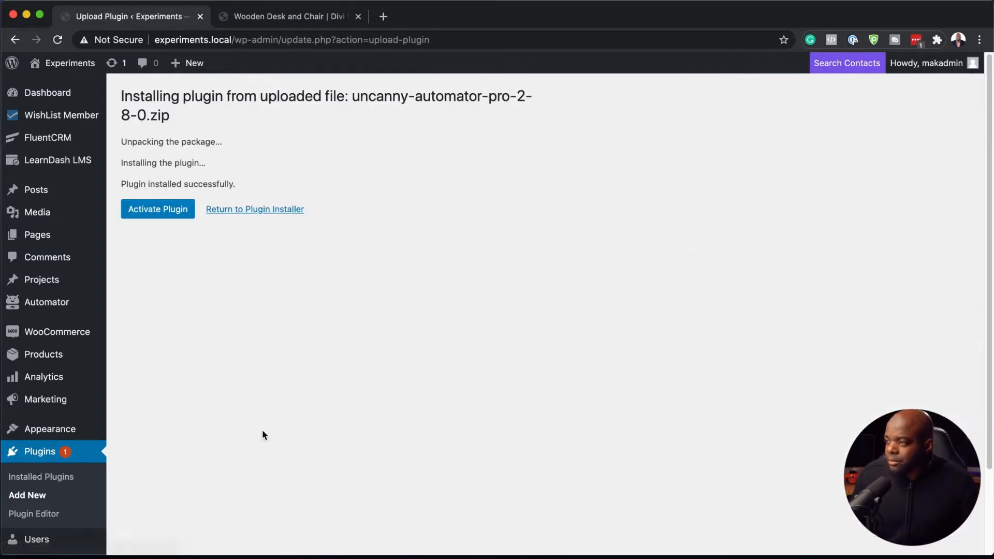
pyautogui.click(165, 214)
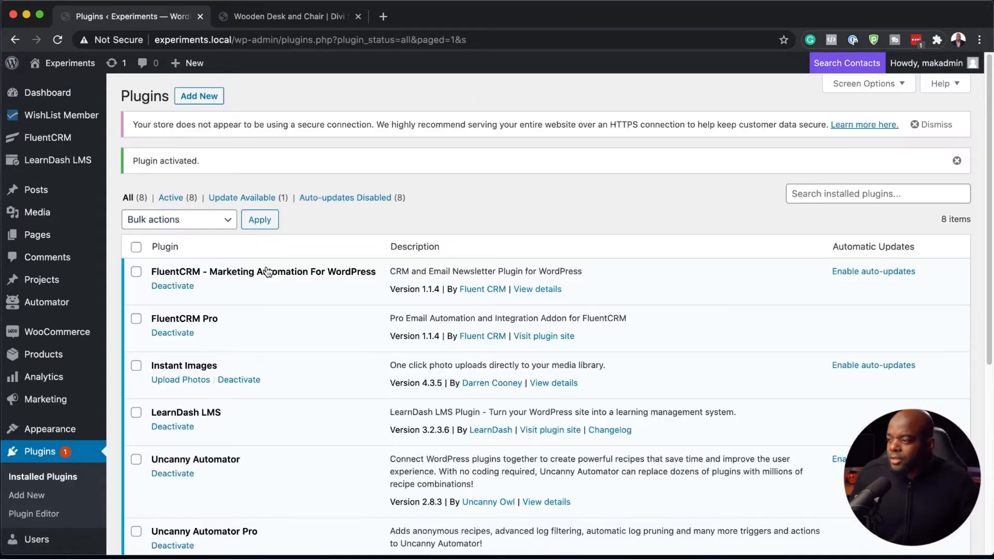
# - Enter the Uncanny Automator Pro license key on Automator's license activation page and activate the license
pyautogui.scroll(-3, 290, 328)
pyautogui.scroll(-1, 290, 330)
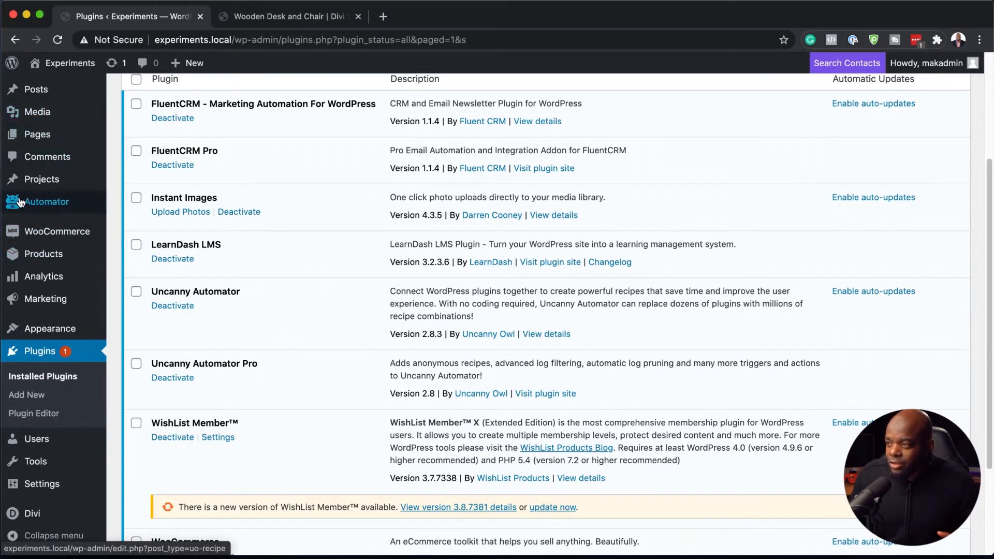
pyautogui.moveTo(51, 208)
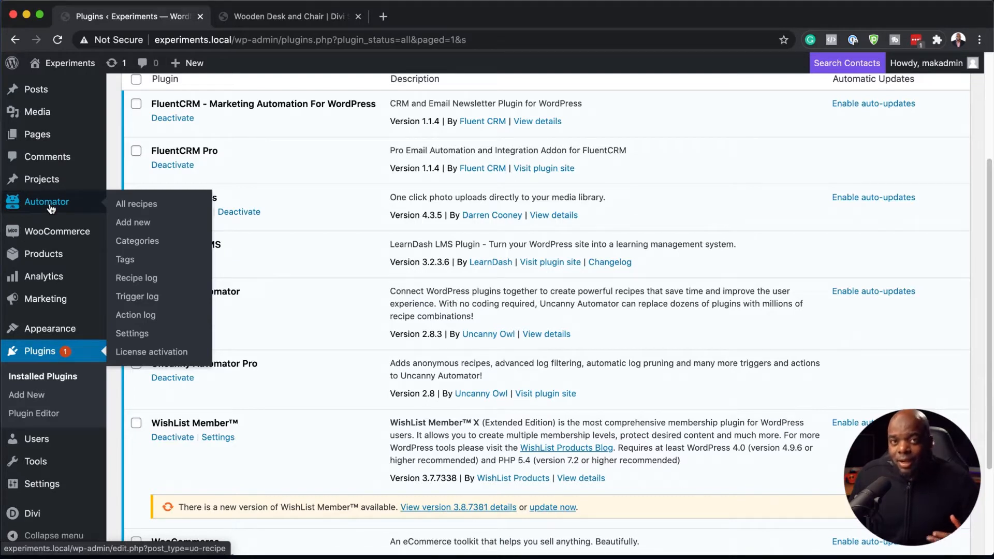
pyautogui.click(154, 356)
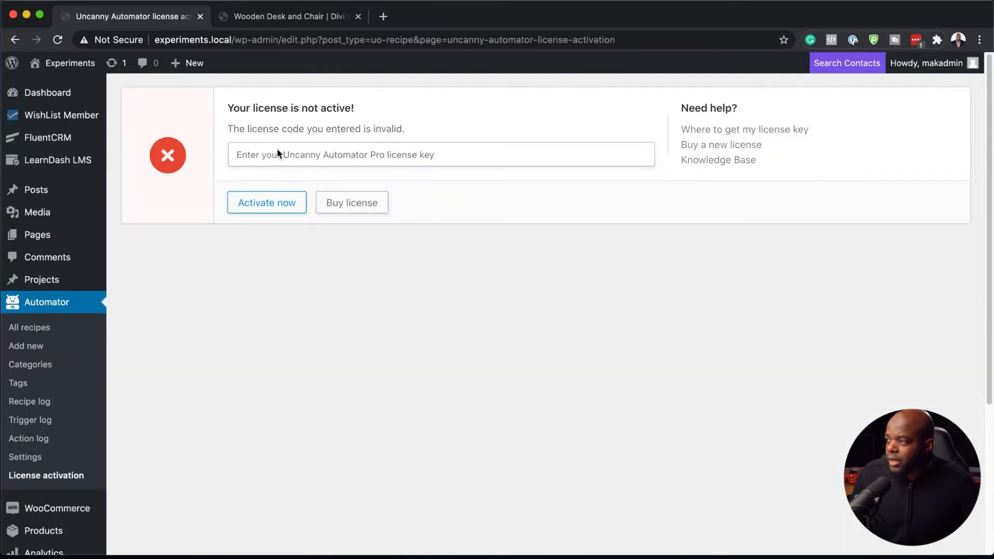
pyautogui.click(275, 154)
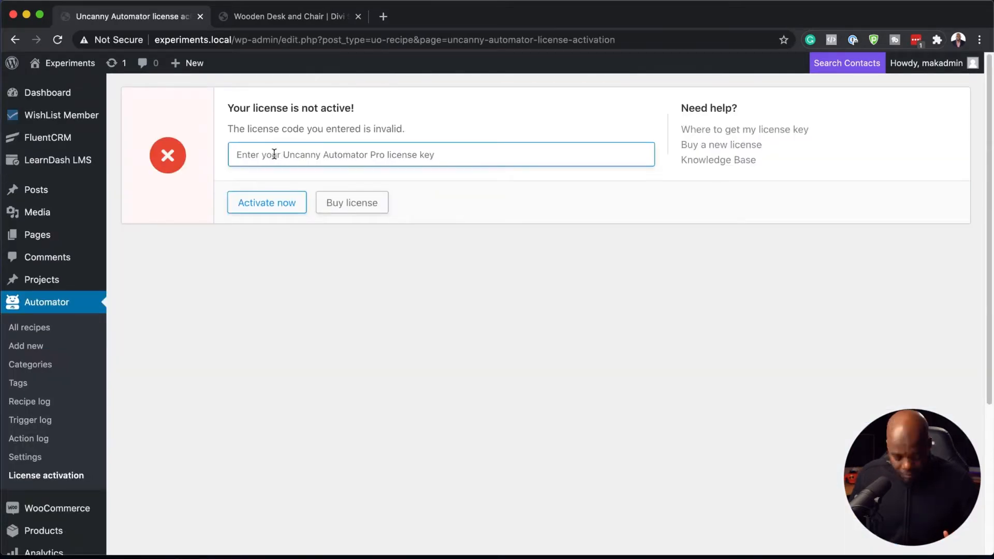
pyautogui.press('super+v')
pyautogui.click(270, 205)
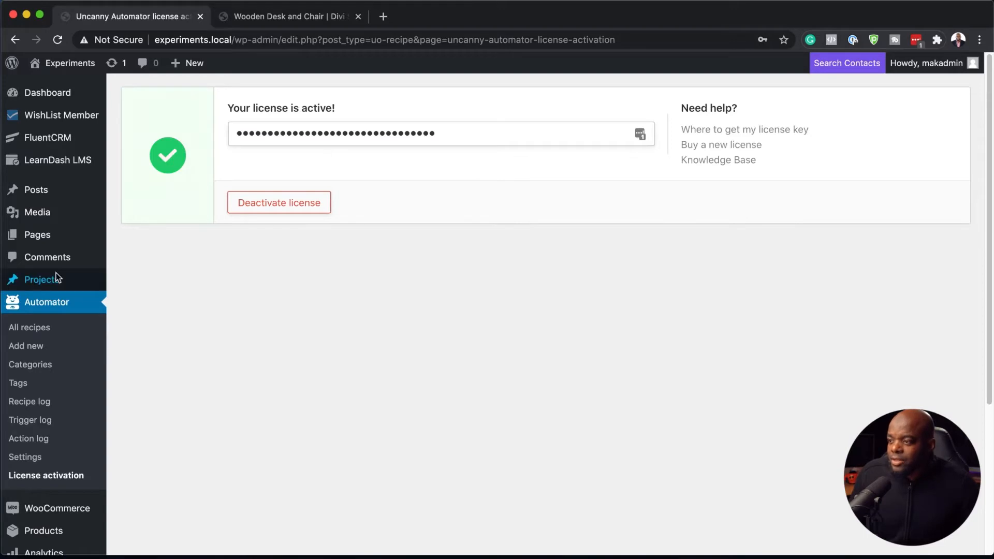
# - Create a new Automator recipe of the Logged-in type and title it "1"
pyautogui.click(41, 332)
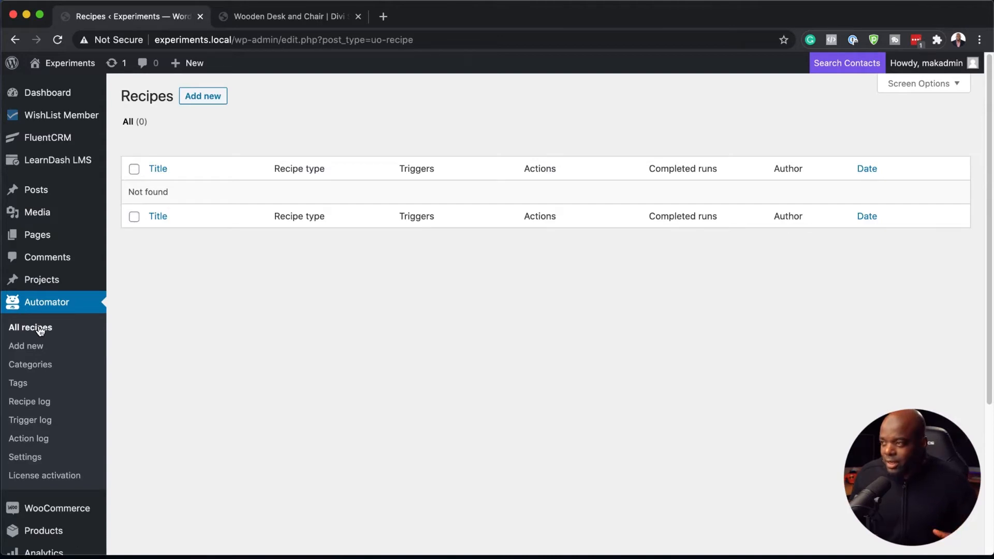
pyautogui.click(197, 103)
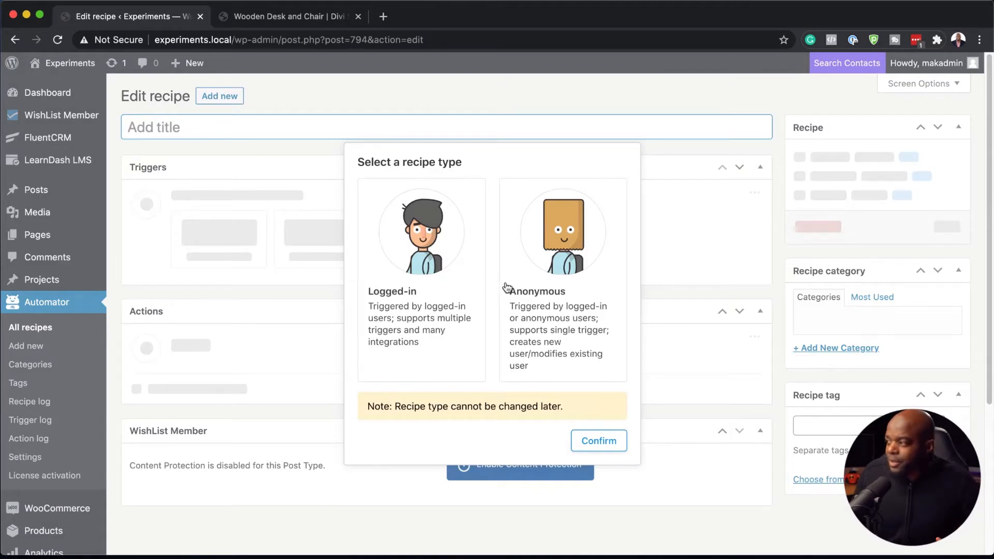
pyautogui.click(426, 311)
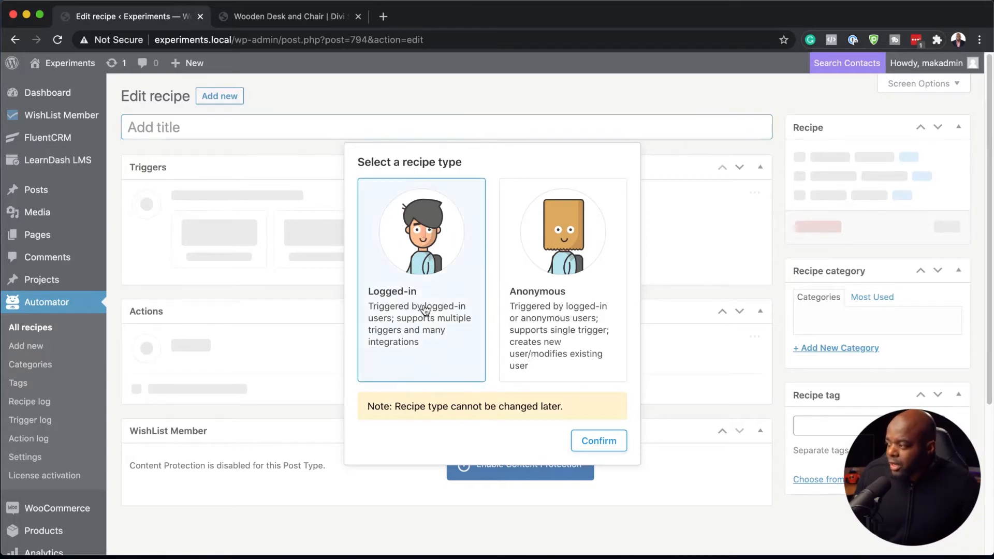
pyautogui.click(601, 441)
pyautogui.click(231, 128)
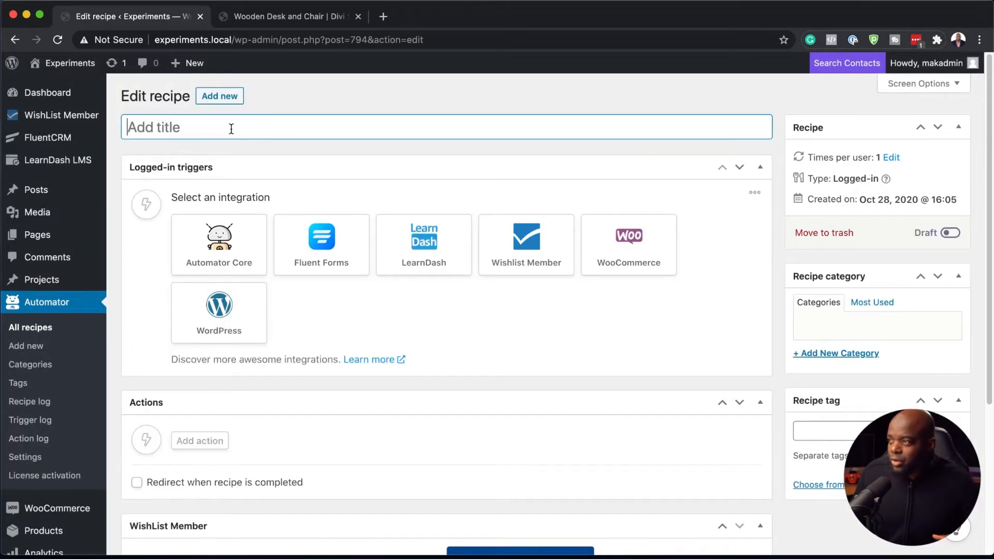
pyautogui.write('1')
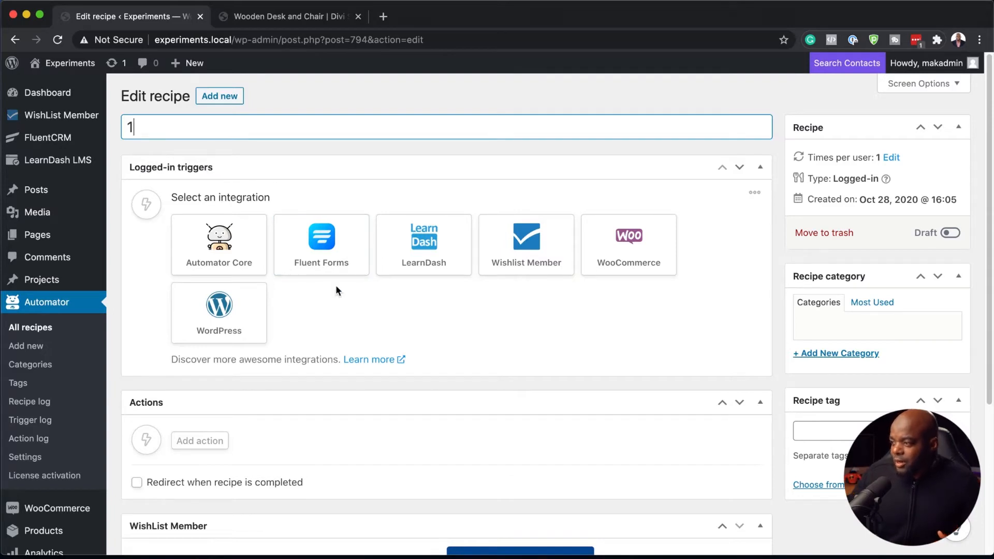
# - Add and save a Wishlist Member trigger for a user being added to the Free Audio membership level
pyautogui.click(536, 248)
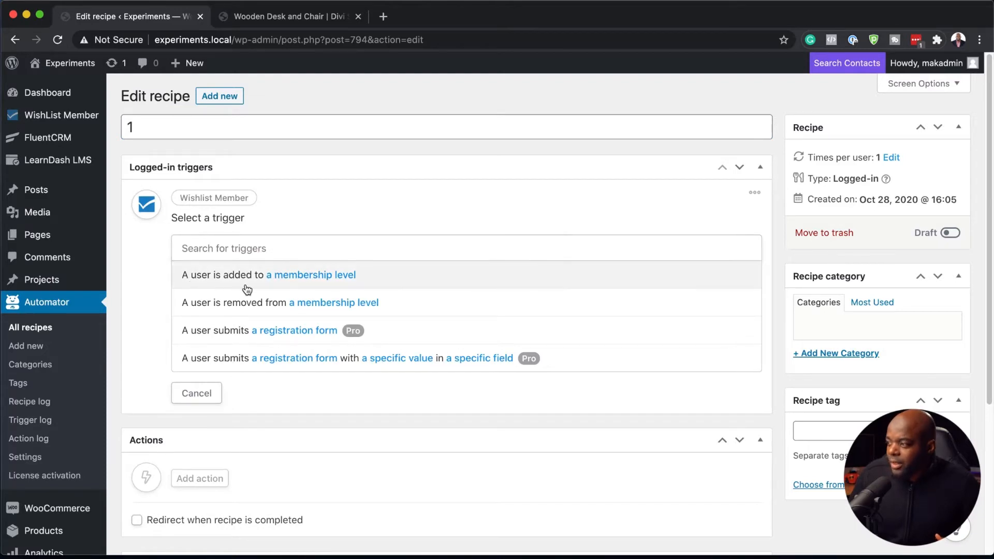
pyautogui.click(301, 280)
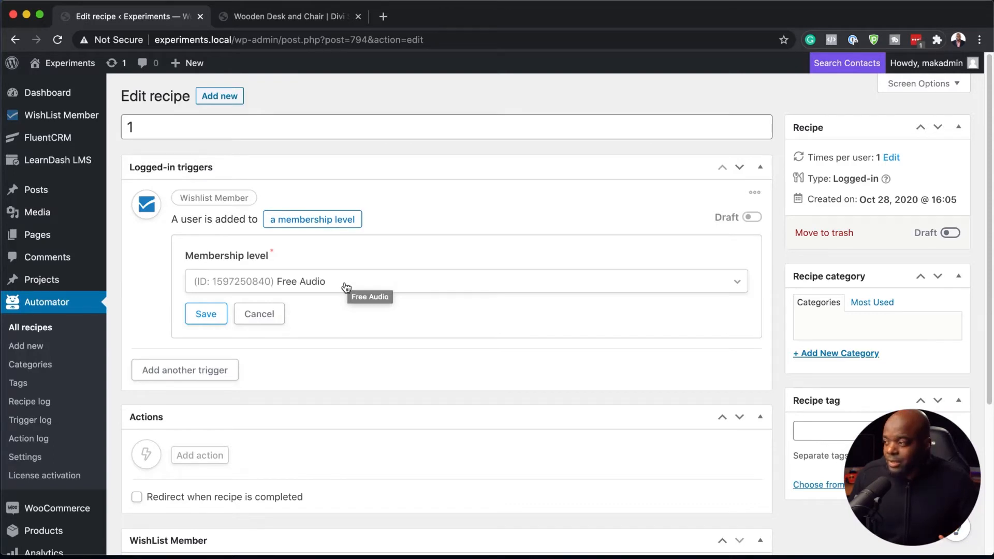
pyautogui.click(345, 288)
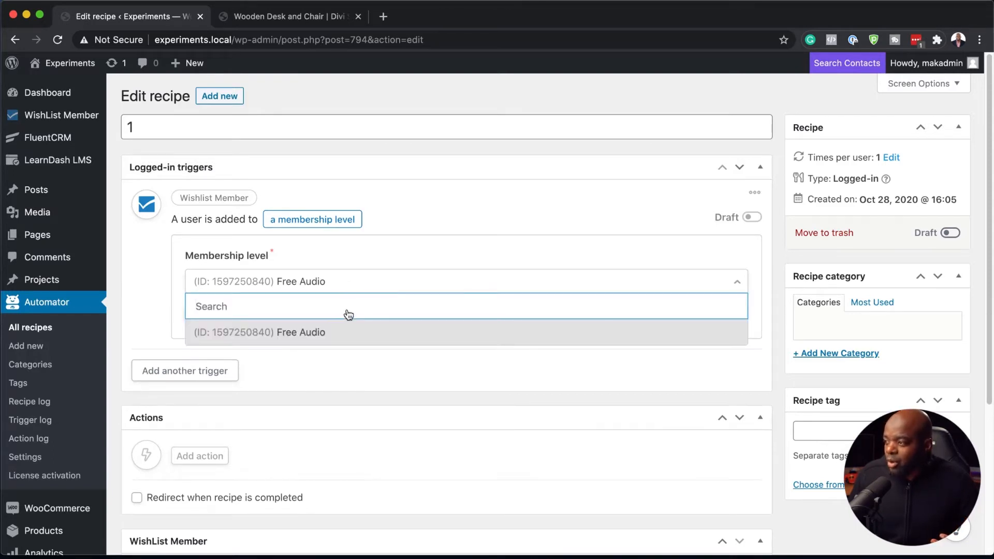
pyautogui.click(317, 334)
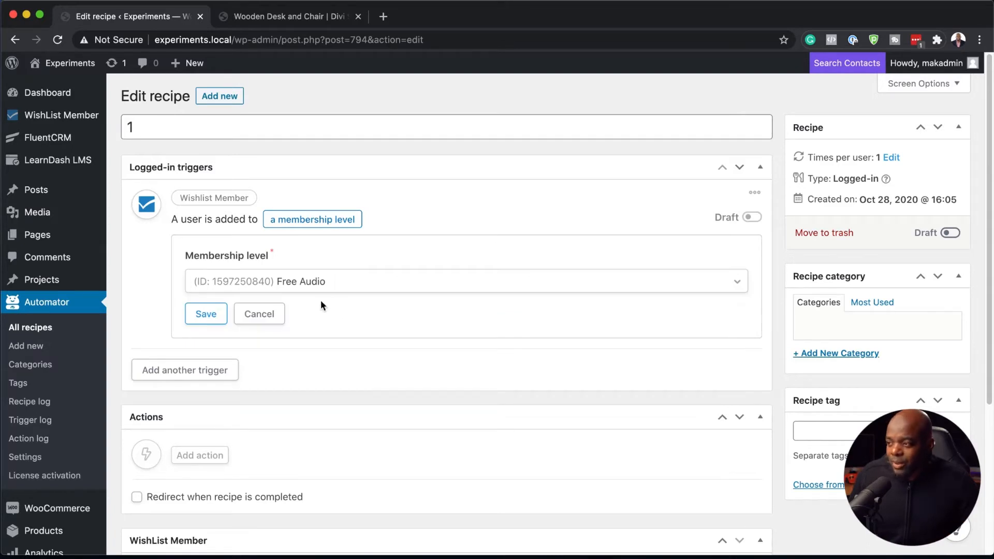
pyautogui.click(200, 319)
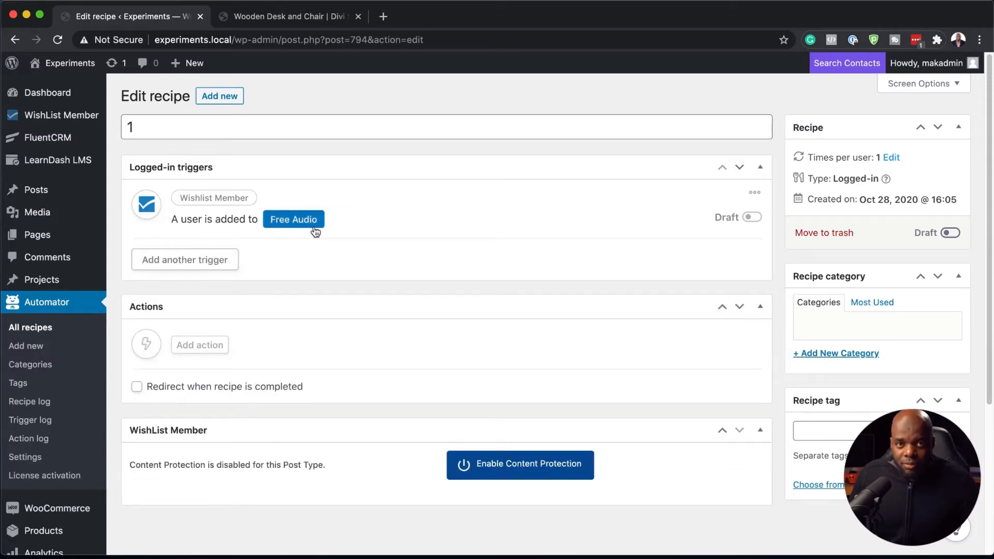
# - Add and save a LearnDash action that enrolls the user in the Email Marketing Course
pyautogui.click(206, 348)
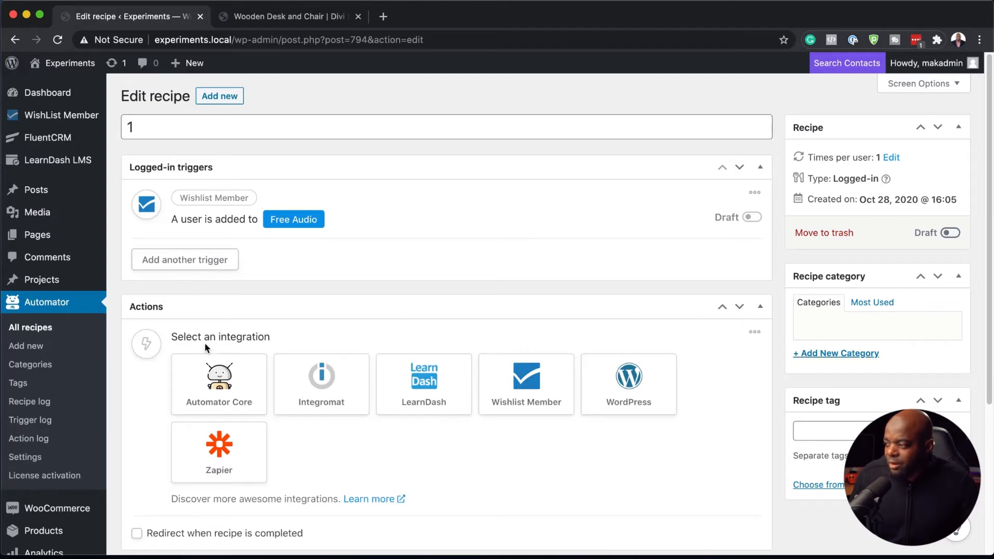
pyautogui.scroll(-1, 366, 443)
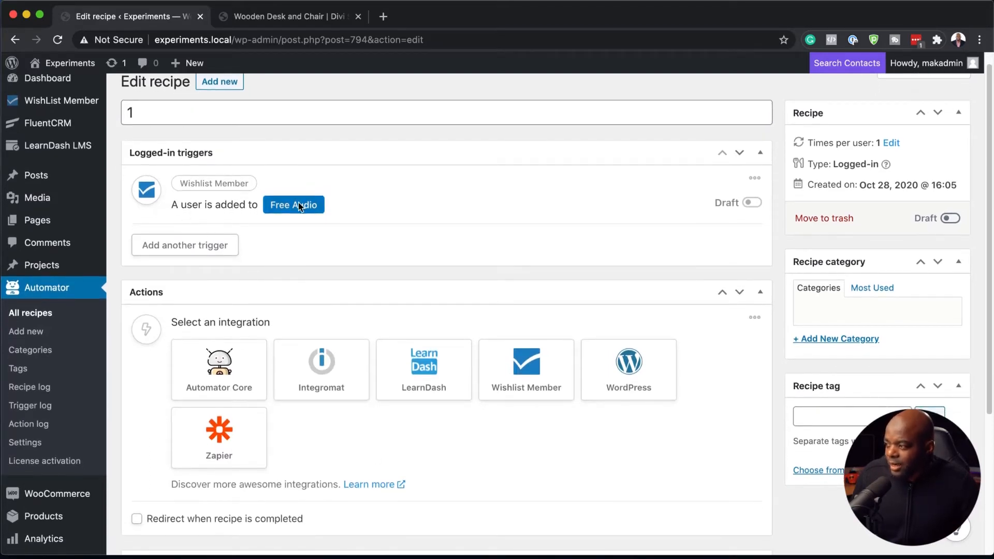
pyautogui.click(436, 376)
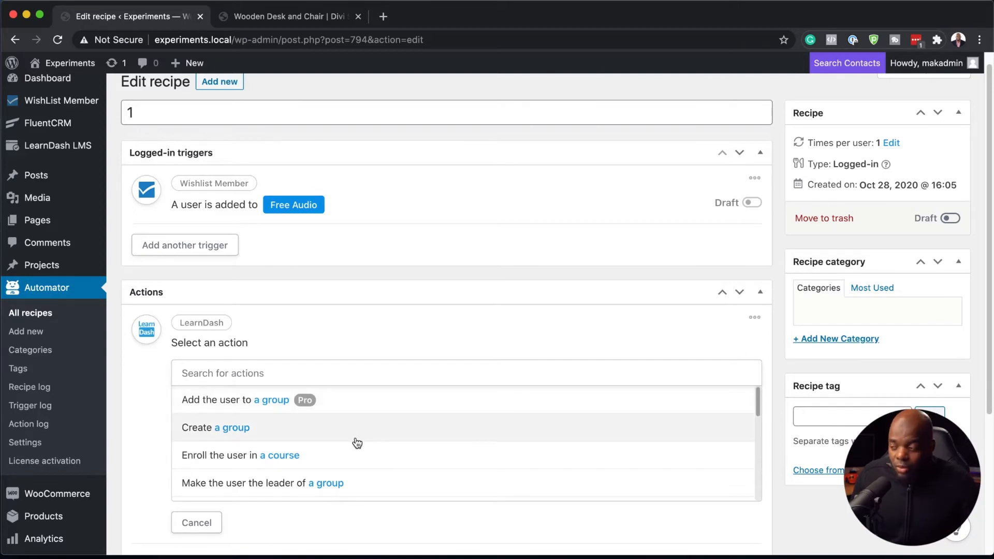
pyautogui.click(242, 460)
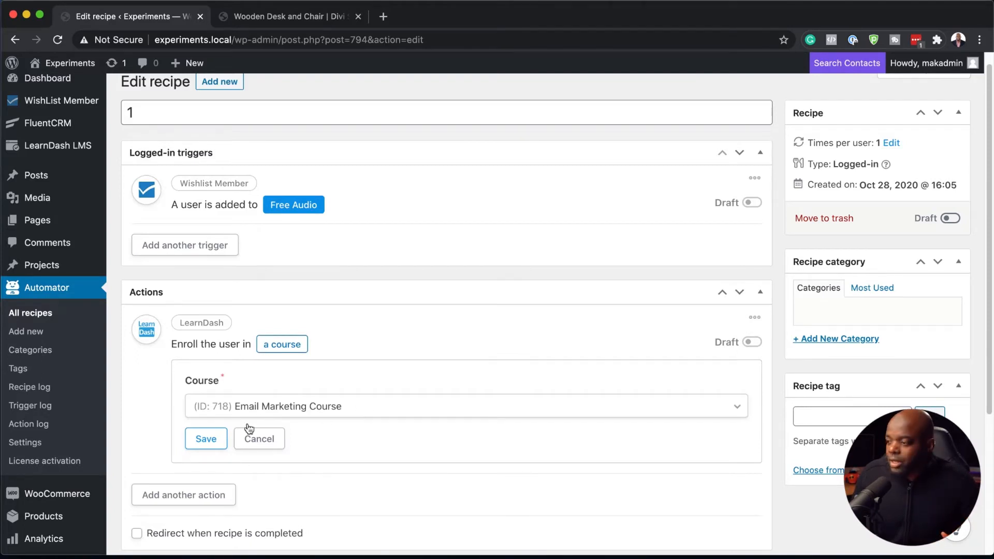
pyautogui.click(207, 440)
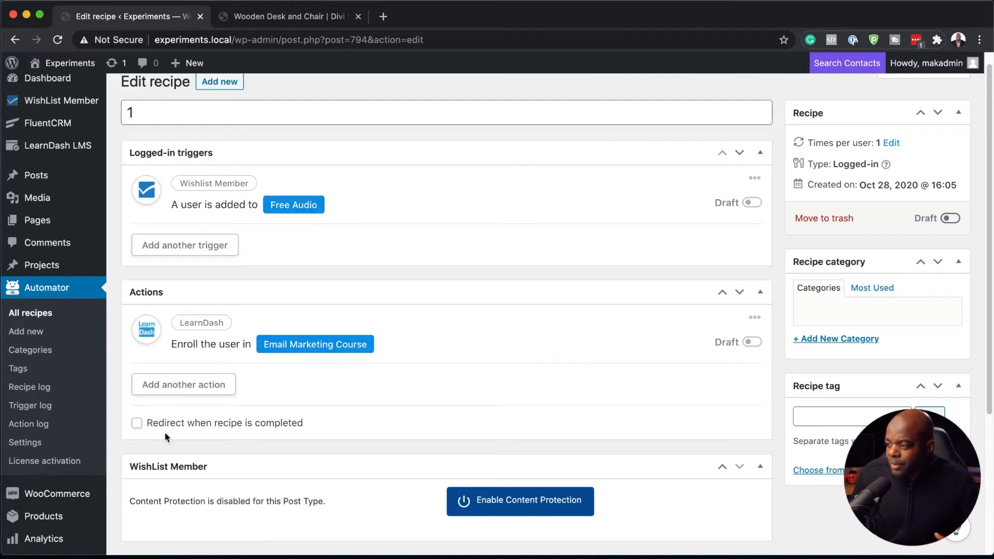
pyautogui.click(136, 423)
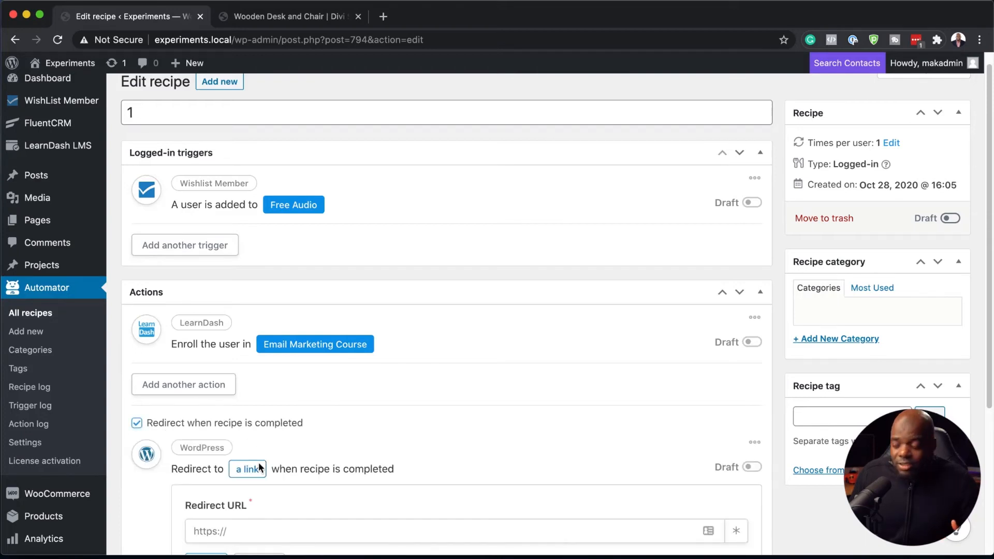
pyautogui.scroll(-3, 259, 462)
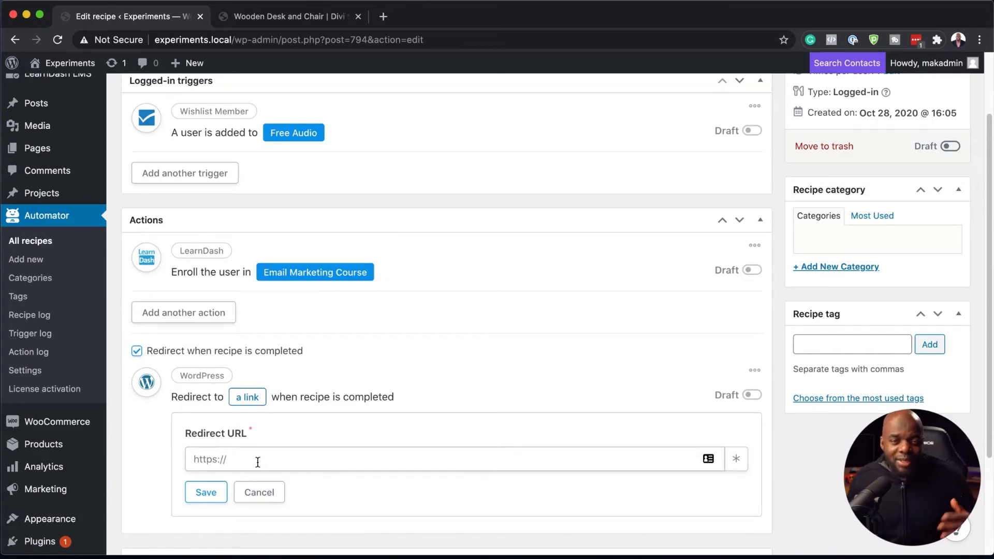
pyautogui.click(257, 462)
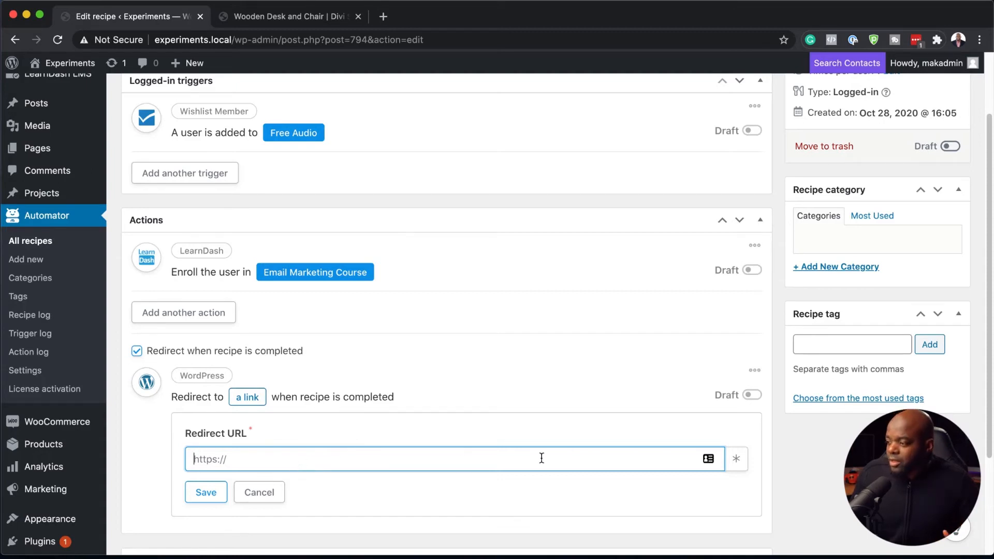
pyautogui.click(137, 352)
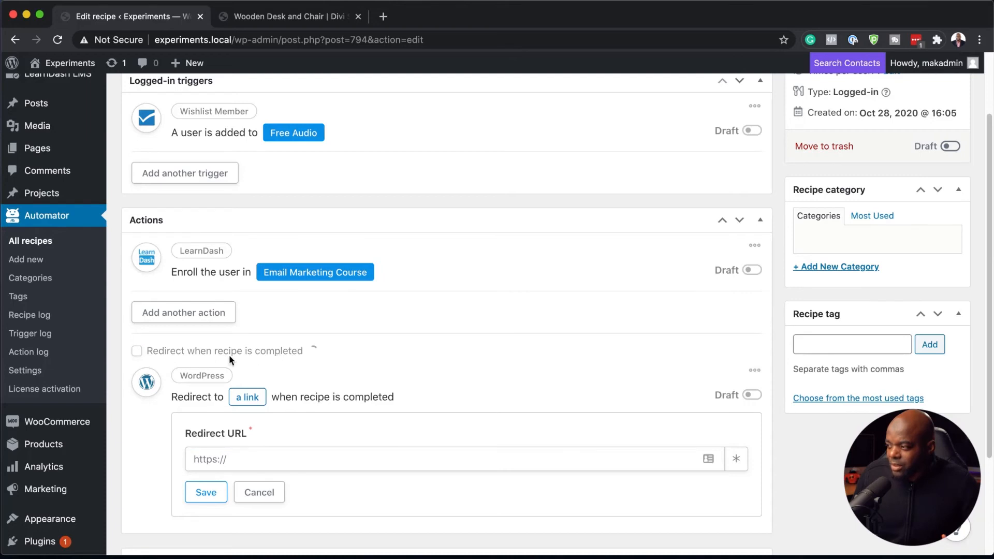
pyautogui.scroll(3, 400, 395)
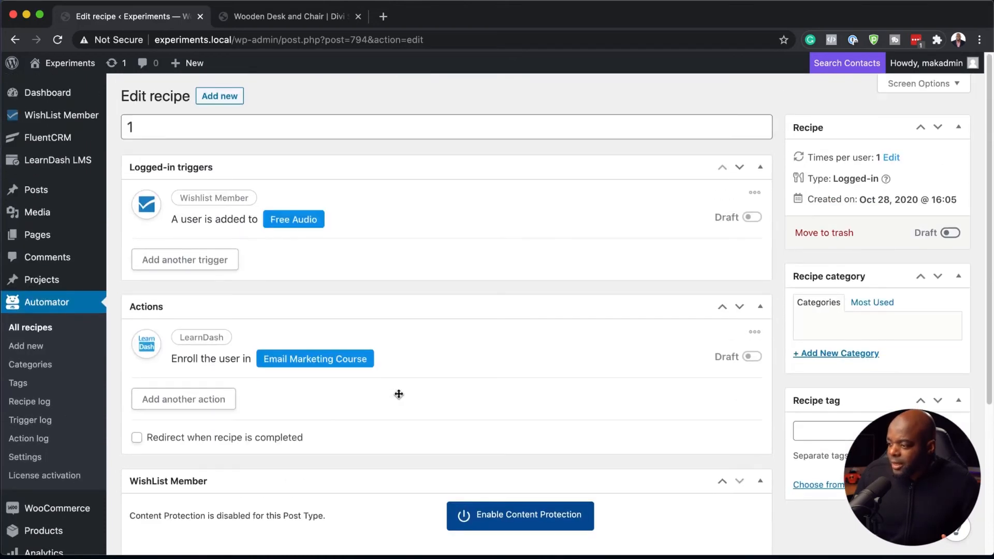
# - Switch the Wishlist Member trigger, the LearnDash action and the whole recipe from Draft to Live
pyautogui.click(750, 219)
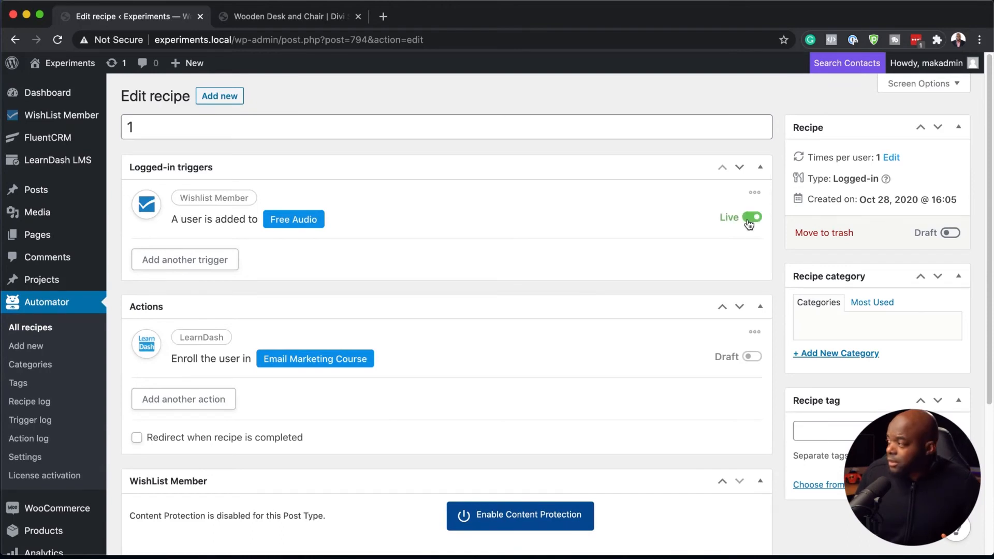
pyautogui.click(756, 359)
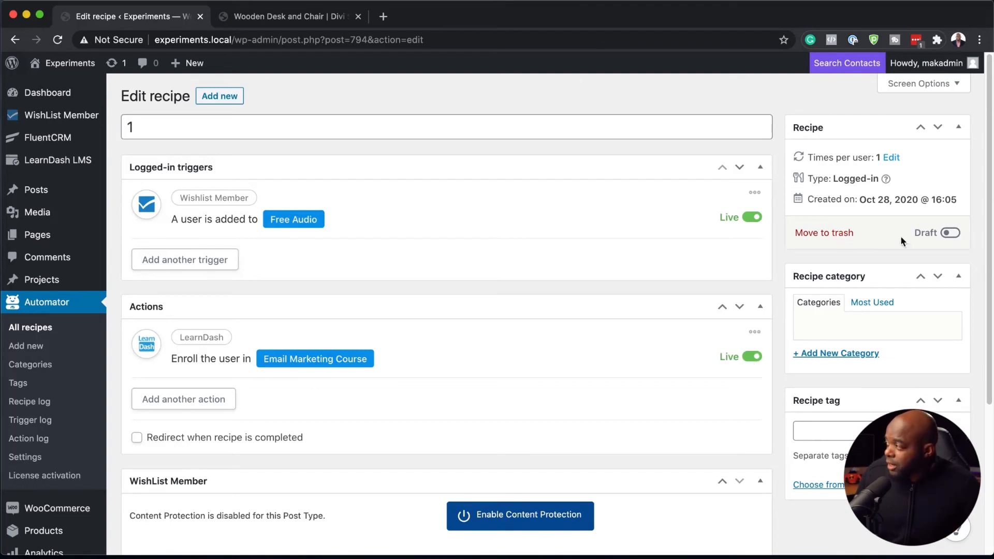
pyautogui.click(953, 234)
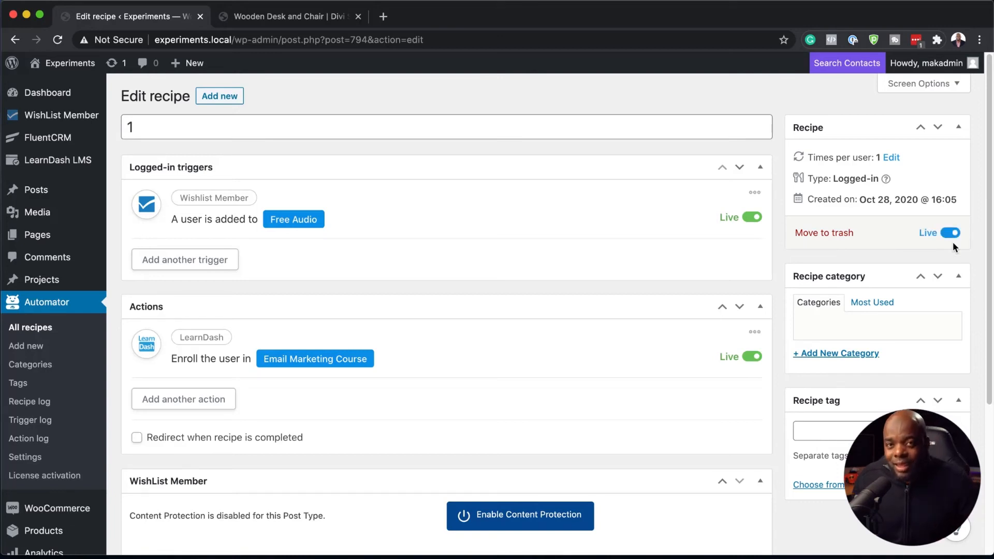
# - Select the recipe's whole title text for editing
pyautogui.moveTo(135, 127); pyautogui.dragTo(122, 131)
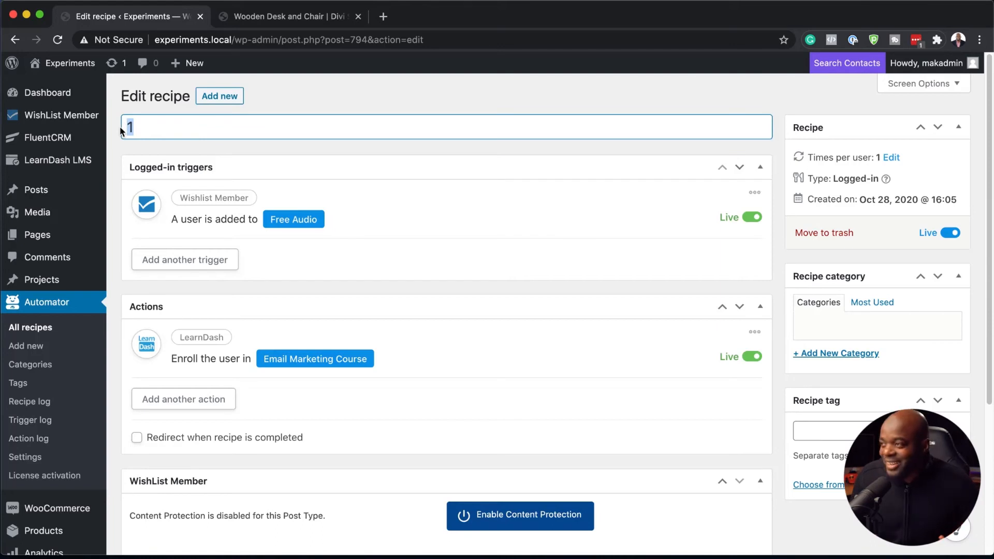